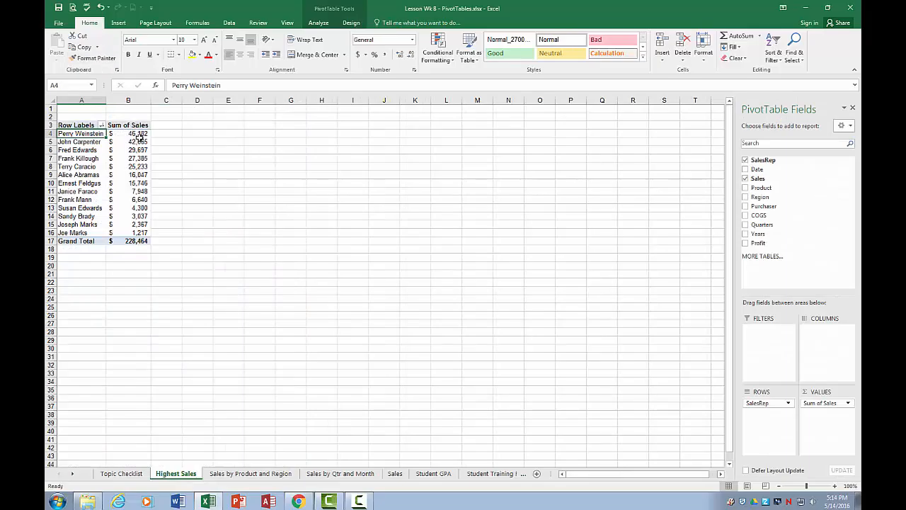
Insert a pie PivotChart based on the sales rep PivotTable on the Highest Sales sheet.
{"action": "left_click", "coordinate": [138, 141]}
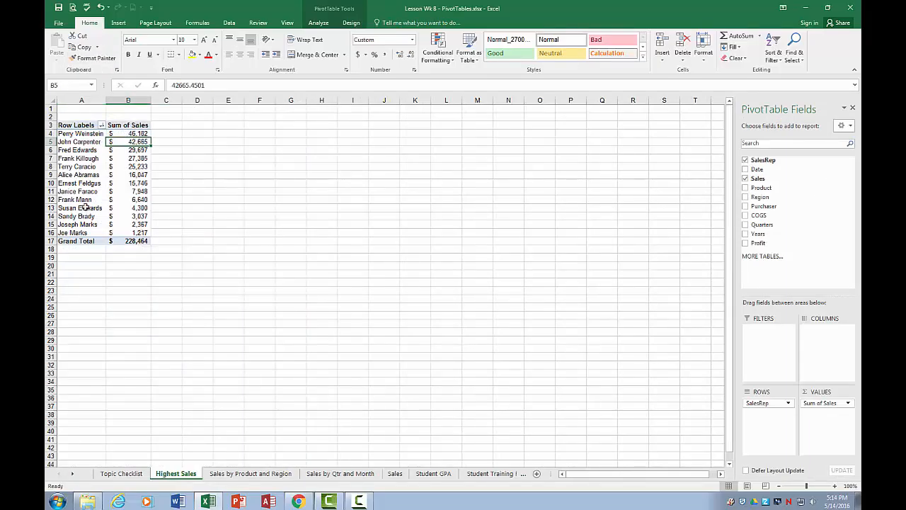
{"action": "left_click", "coordinate": [80, 134]}
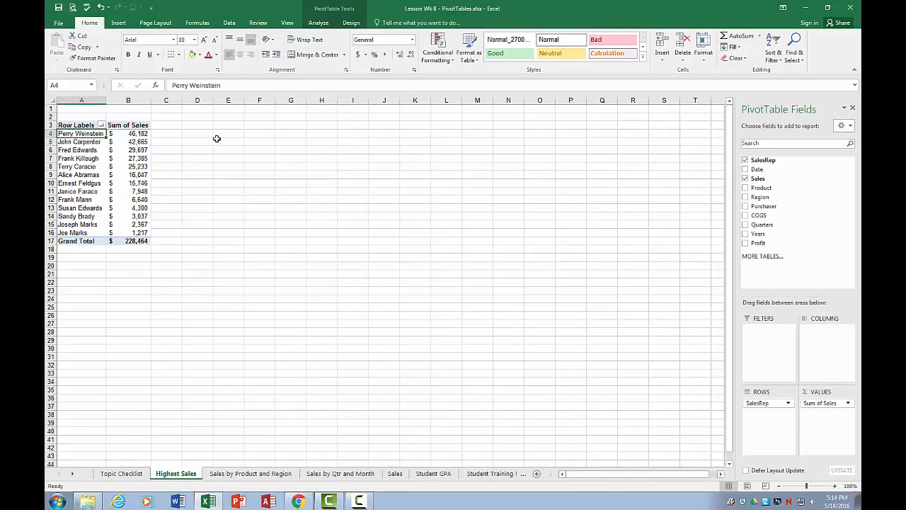
{"action": "left_click", "coordinate": [319, 23]}
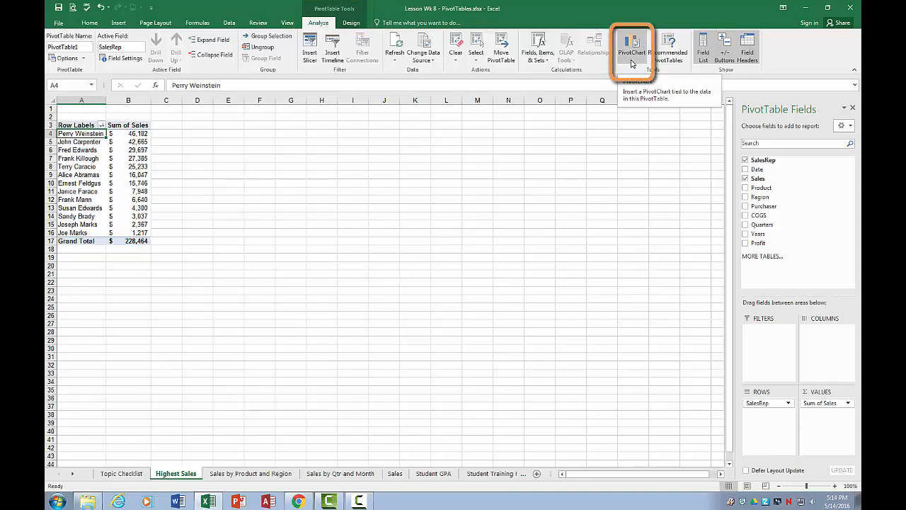
{"action": "left_click", "coordinate": [631, 63]}
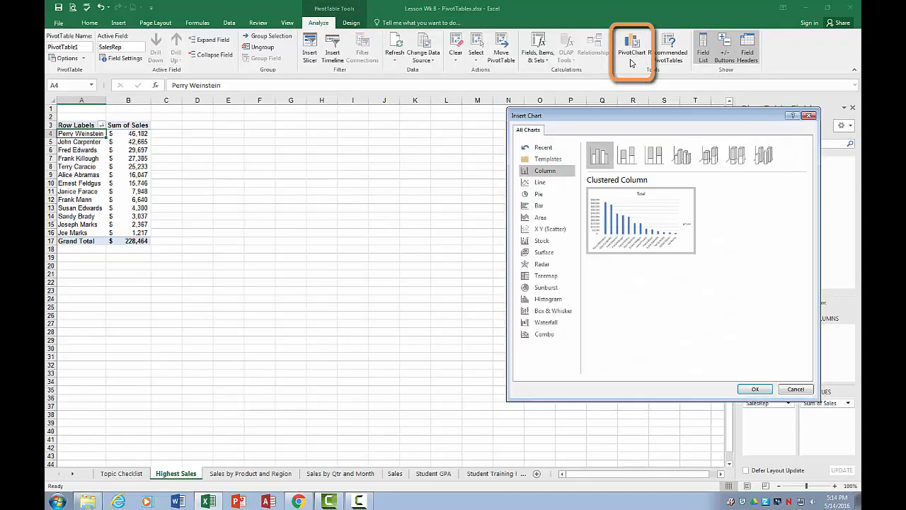
{"action": "left_click_drag", "start_coordinate": [603, 116], "coordinate": [452, 116]}
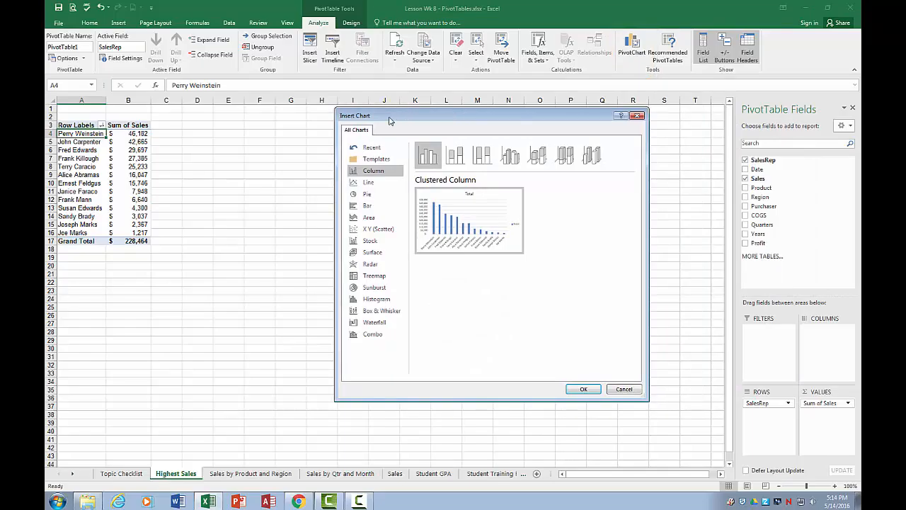
{"action": "left_click", "coordinate": [366, 196]}
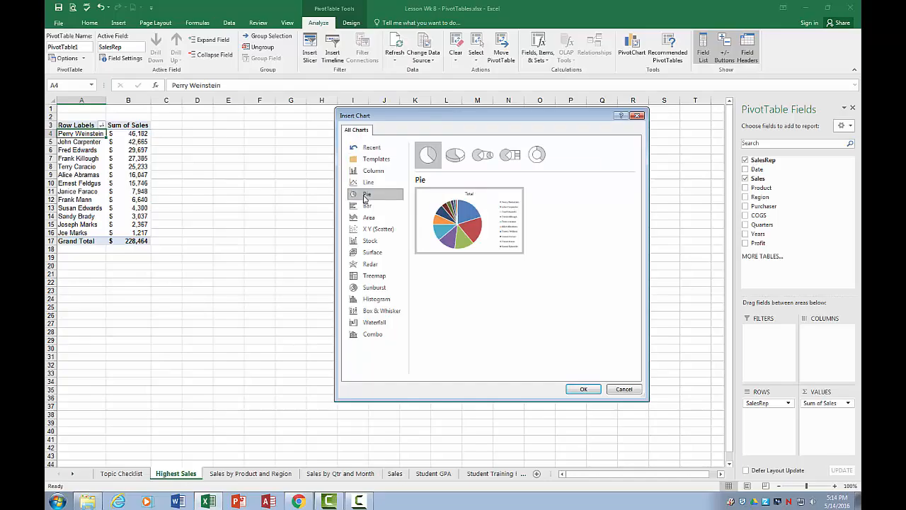
{"action": "left_click", "coordinate": [581, 389]}
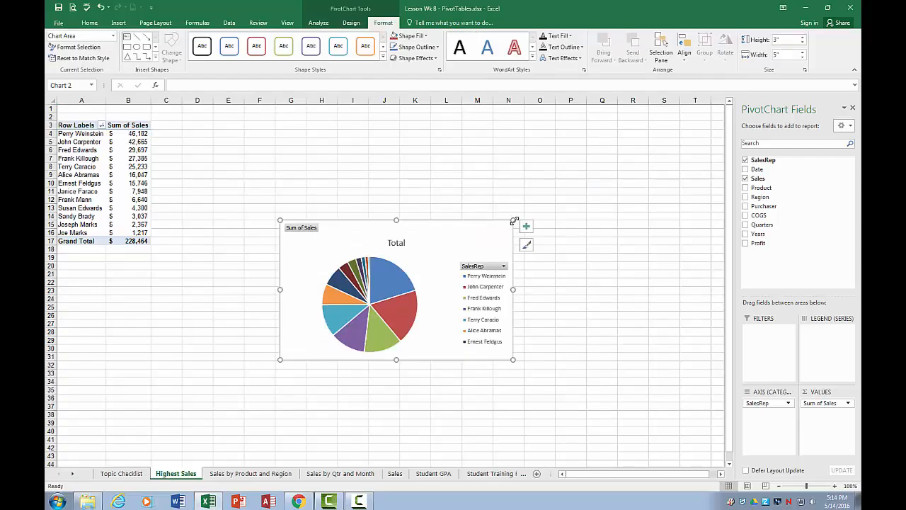
Enlarge the pie chart to about 5.45" high by 7.89" wide and place it beside the PivotTable.
{"action": "left_click_drag", "start_coordinate": [513, 221], "coordinate": [648, 106]}
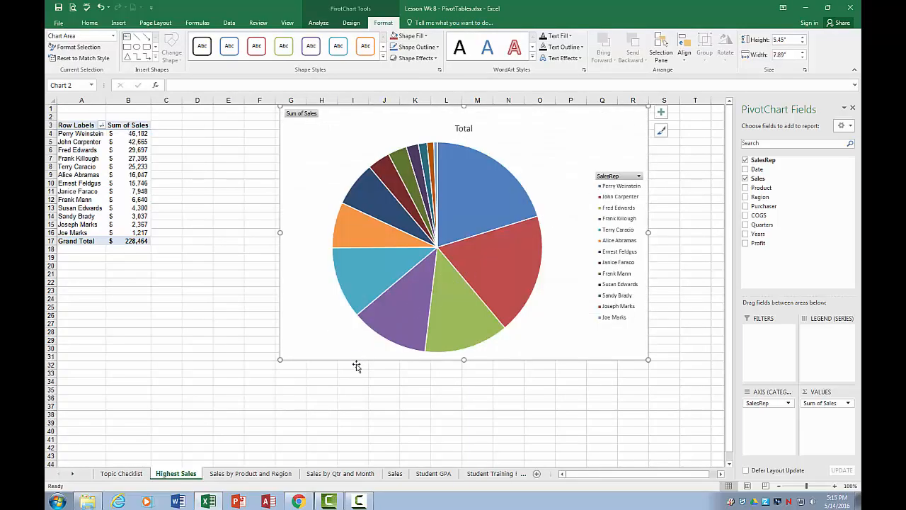
{"action": "left_click_drag", "start_coordinate": [434, 106], "coordinate": [338, 108]}
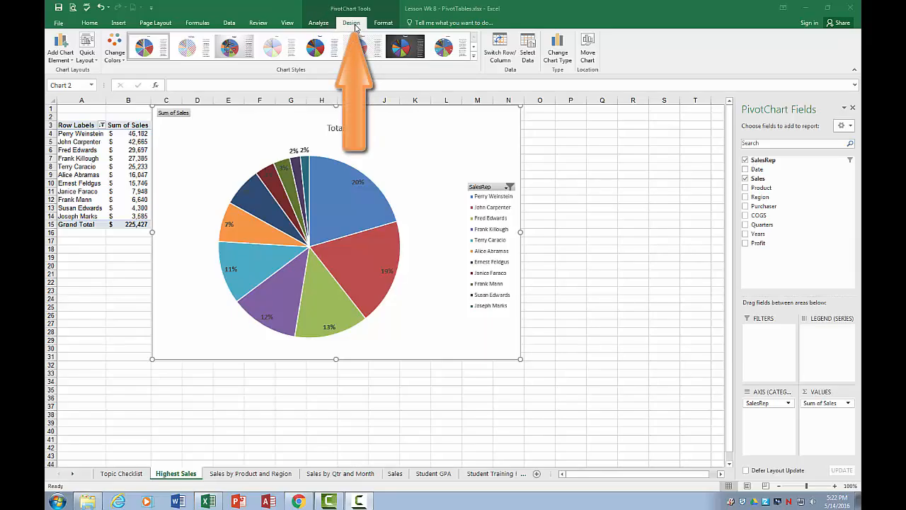
Examine the chart element, quick layout and color options, plus the sort and filter choices for the chart's SalesRep field.
{"action": "left_click", "coordinate": [69, 62]}
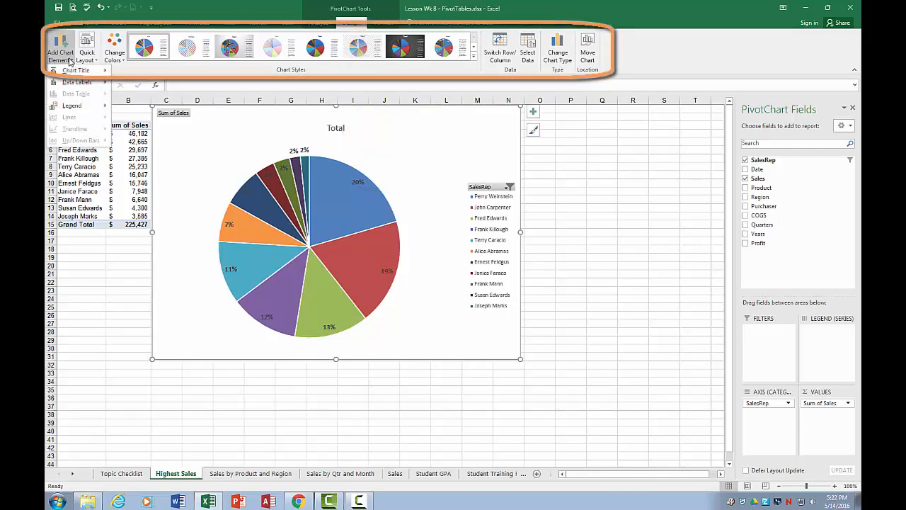
{"action": "left_click", "coordinate": [89, 61]}
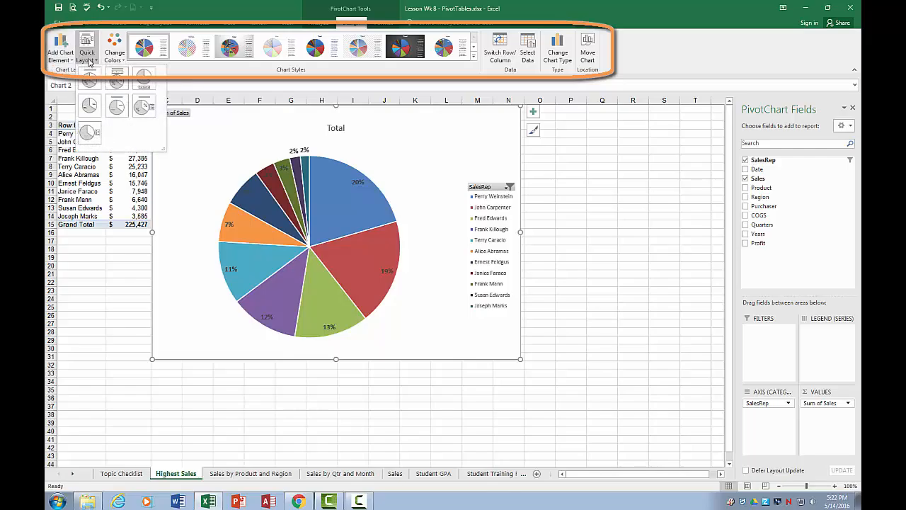
{"action": "left_click", "coordinate": [88, 61]}
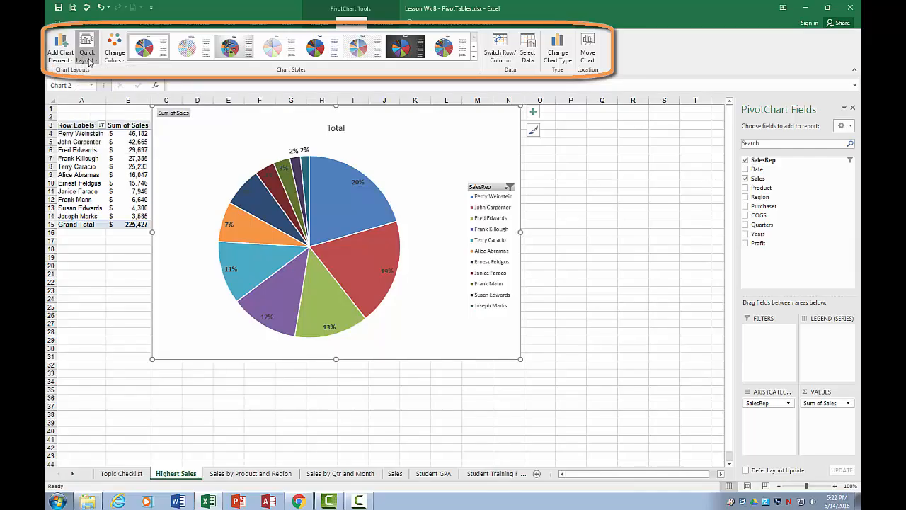
{"action": "left_click", "coordinate": [115, 61]}
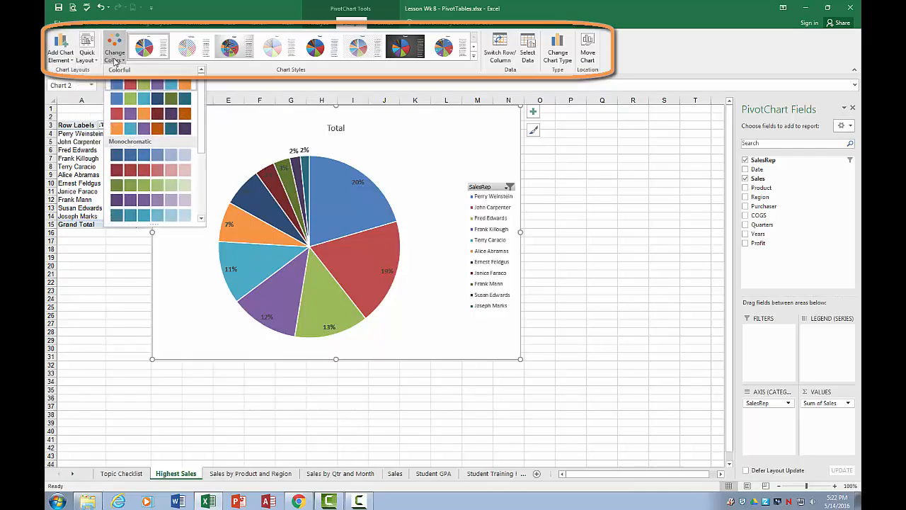
{"action": "left_click", "coordinate": [117, 62]}
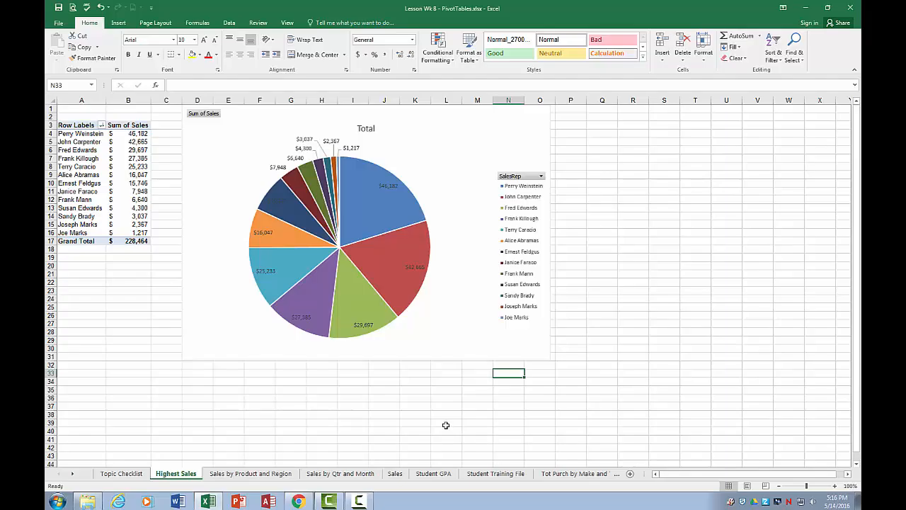
{"action": "left_click", "coordinate": [450, 347]}
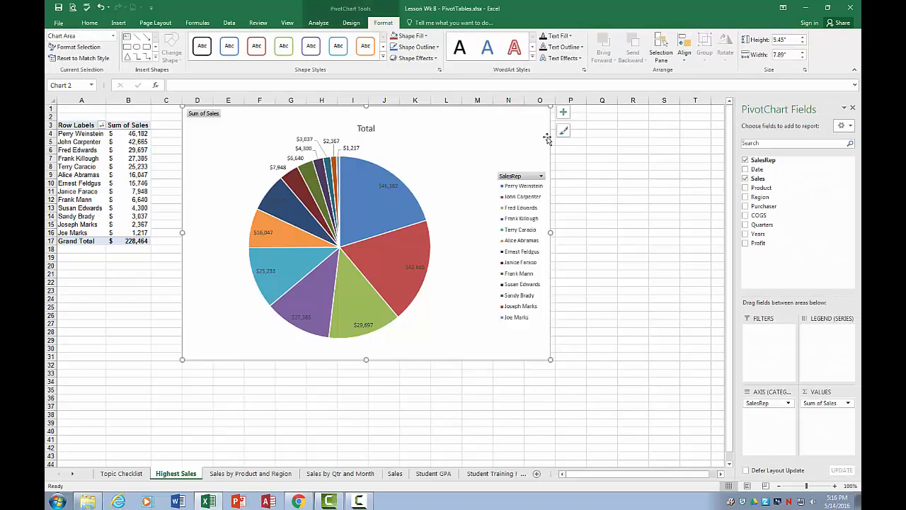
{"action": "left_click", "coordinate": [542, 177]}
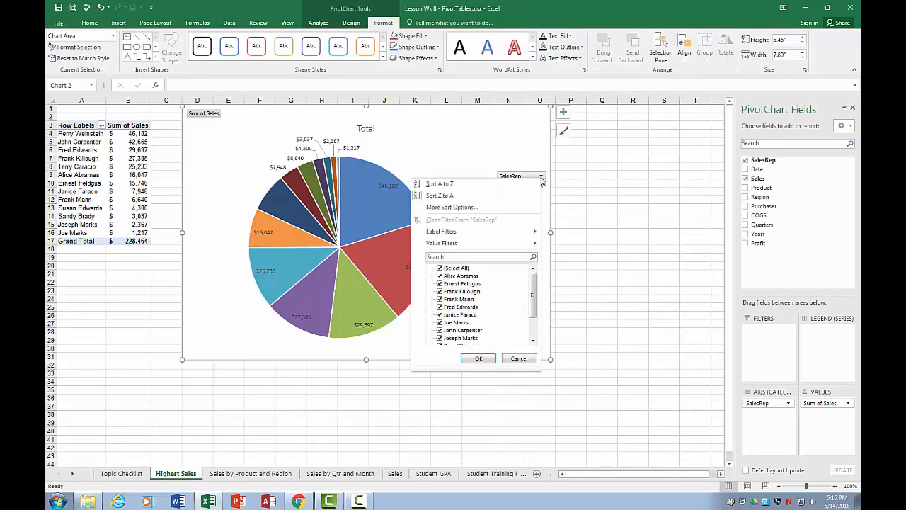
{"action": "left_click", "coordinate": [542, 178]}
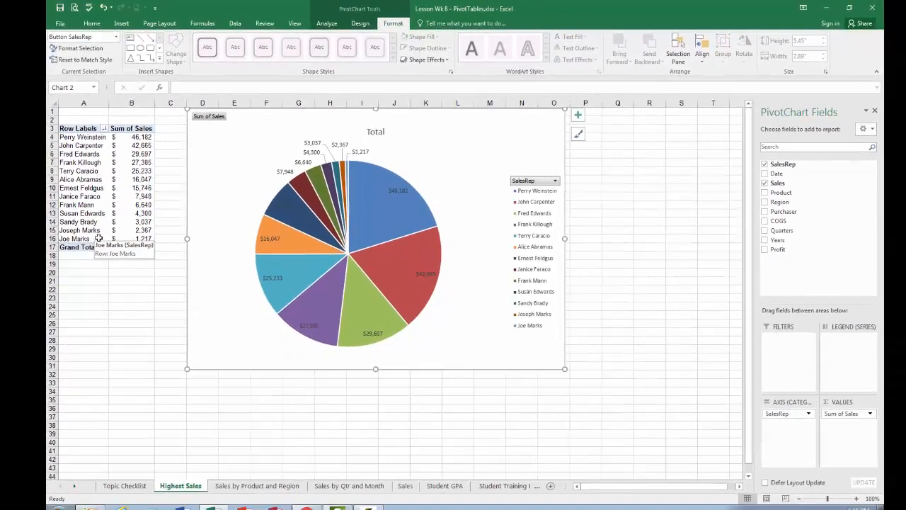
In the Sales sheet's SalesRep column, find all entries with the shortened rep name, setting the full first-name version as the replacement.
{"action": "left_click", "coordinate": [128, 310]}
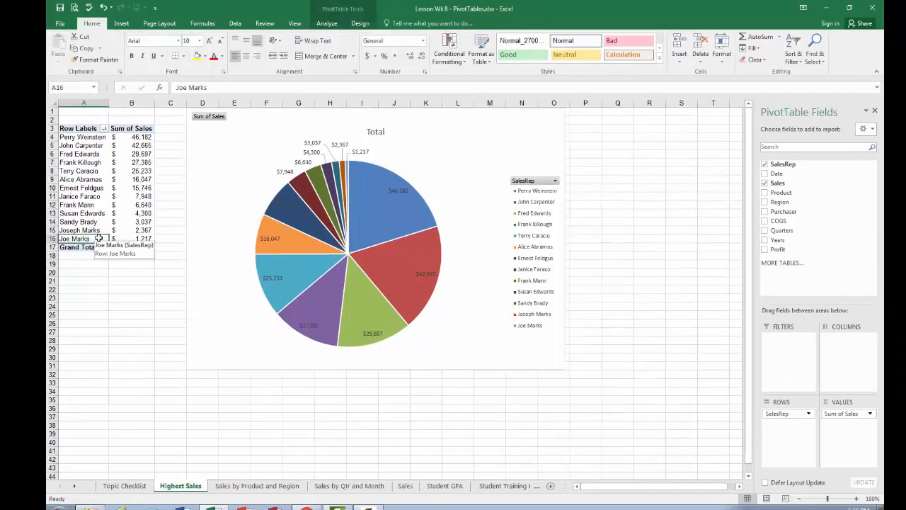
{"action": "left_click", "coordinate": [406, 486]}
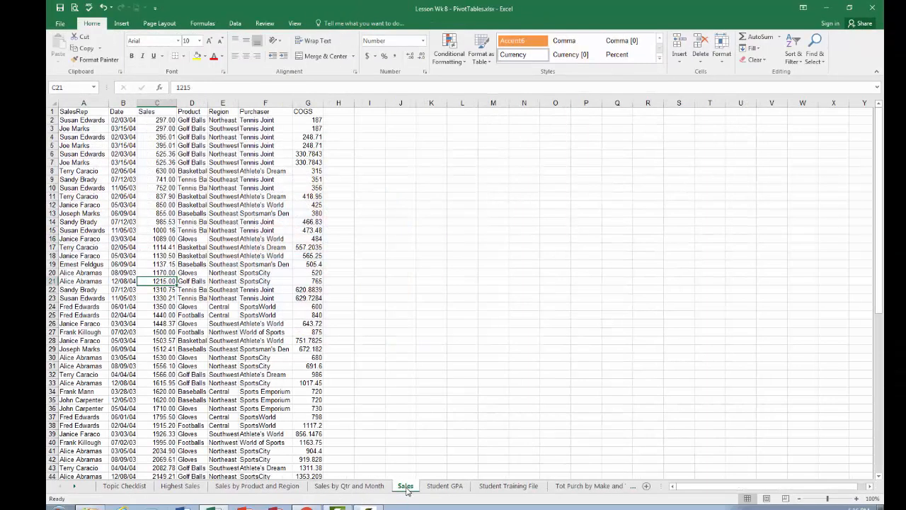
{"action": "left_click", "coordinate": [95, 102]}
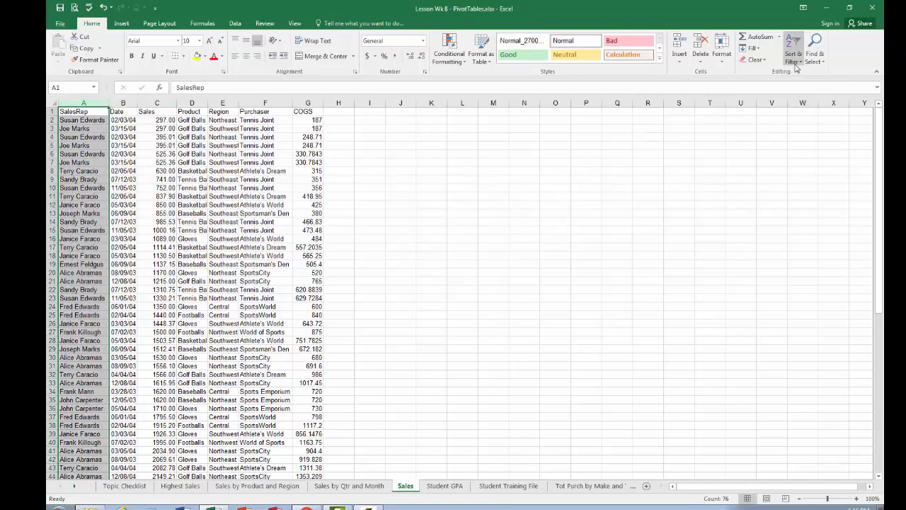
{"action": "left_click", "coordinate": [819, 60]}
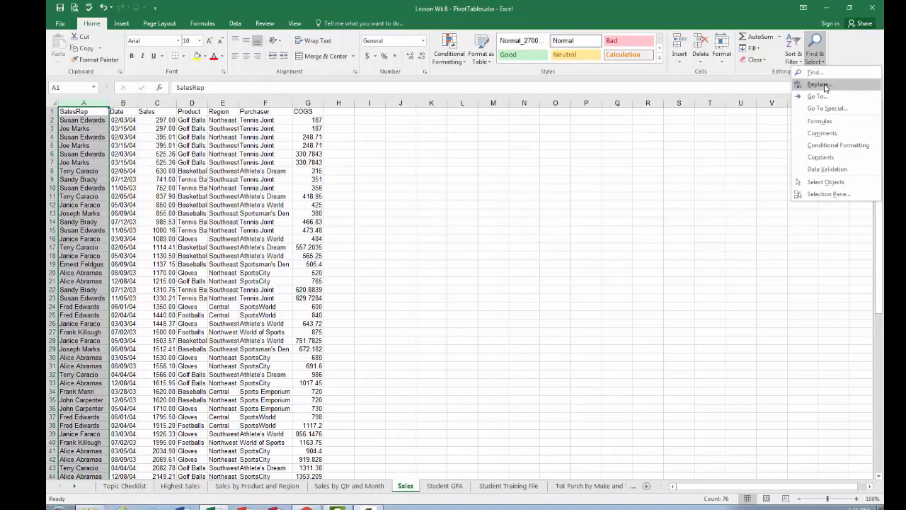
{"action": "left_click", "coordinate": [829, 86]}
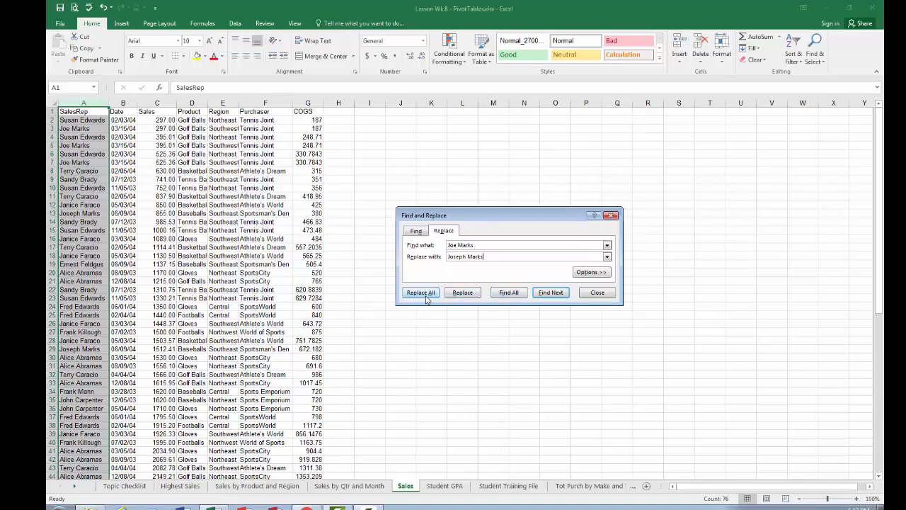
{"action": "left_click", "coordinate": [508, 293]}
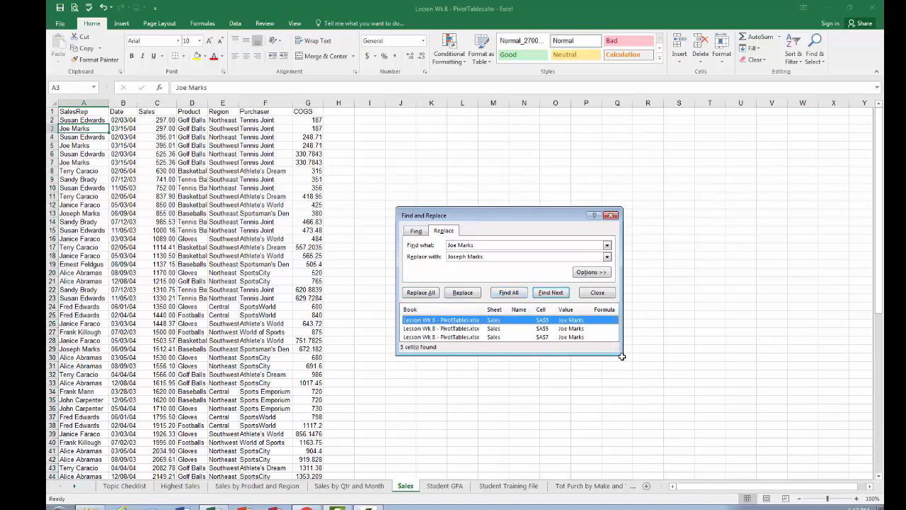
{"action": "left_click_drag", "start_coordinate": [622, 354], "coordinate": [641, 403]}
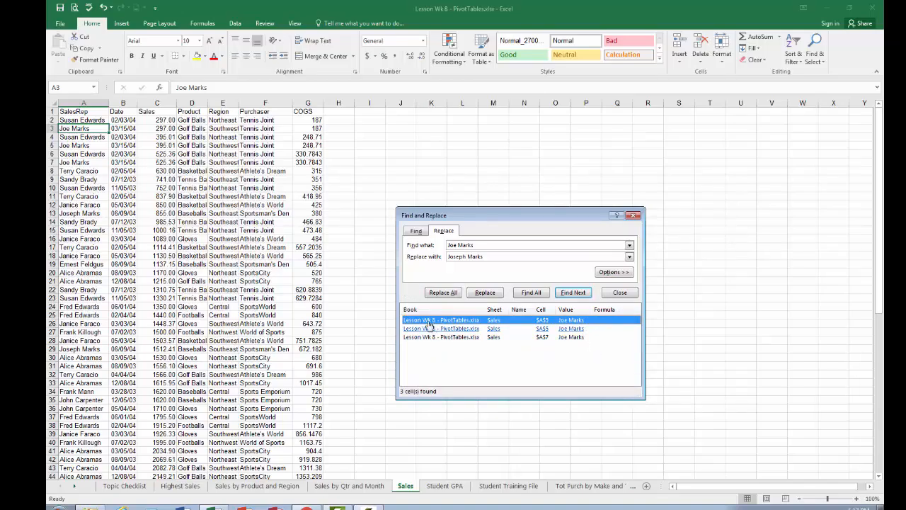
Replace all the found shortened rep names with the full version and close Find and Replace.
{"action": "left_click", "coordinate": [435, 293]}
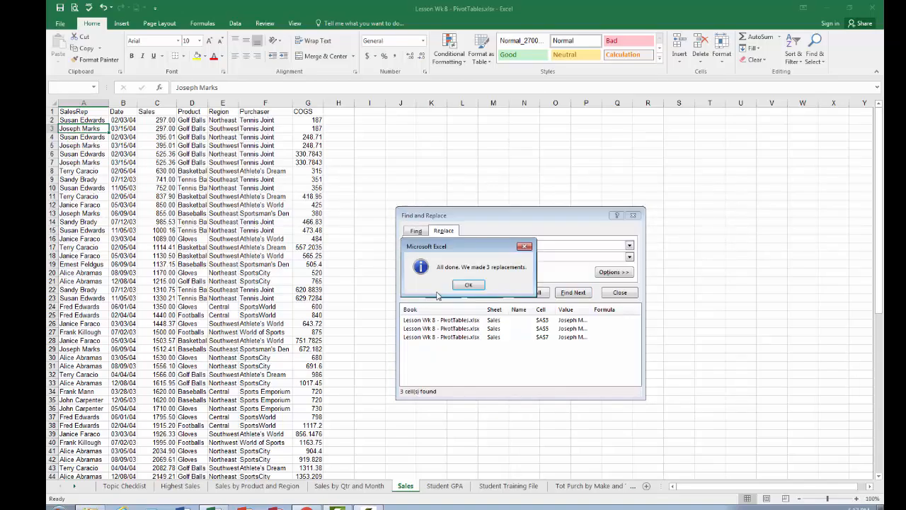
{"action": "left_click", "coordinate": [463, 287]}
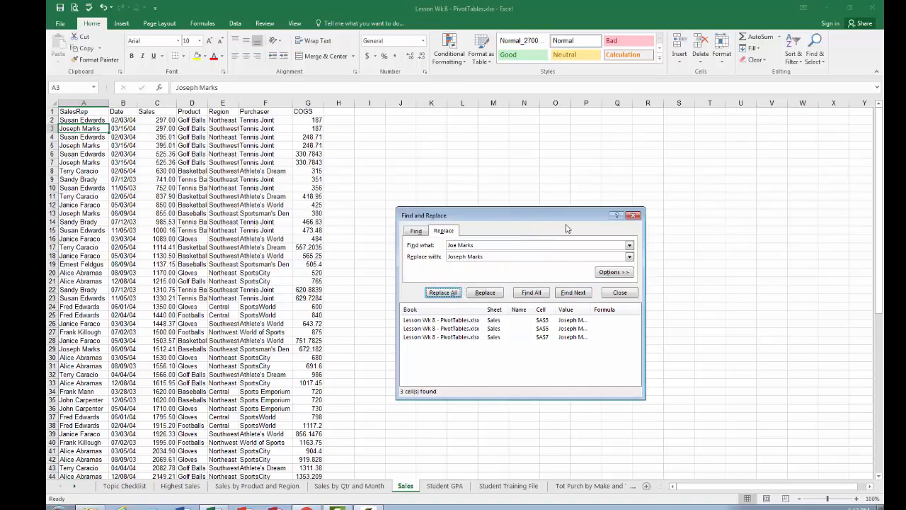
{"action": "left_click", "coordinate": [634, 215]}
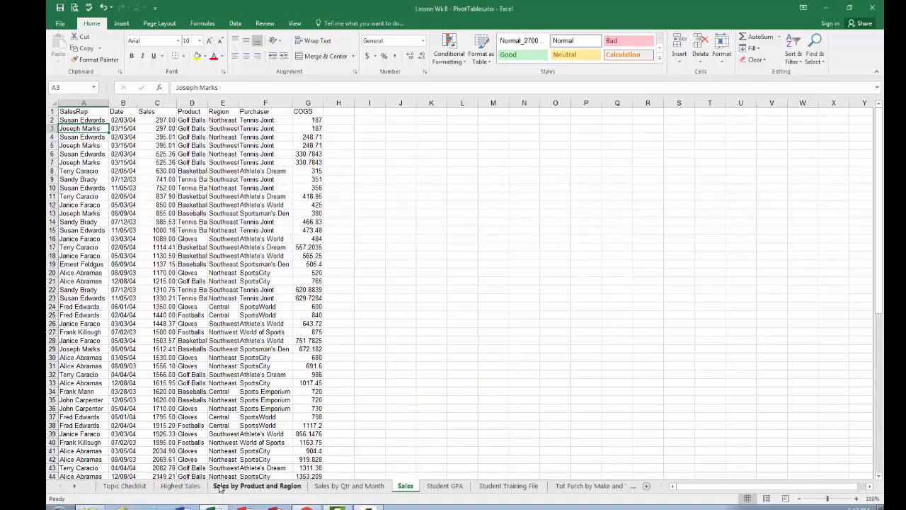
Refresh the PivotTable on the Highest Sales sheet with the corrected source data.
{"action": "left_click", "coordinate": [182, 486]}
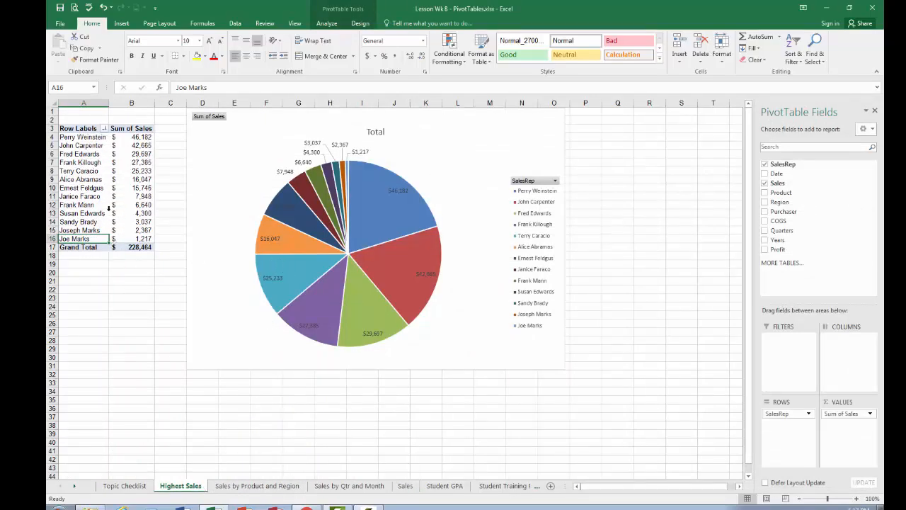
{"action": "left_click", "coordinate": [328, 24]}
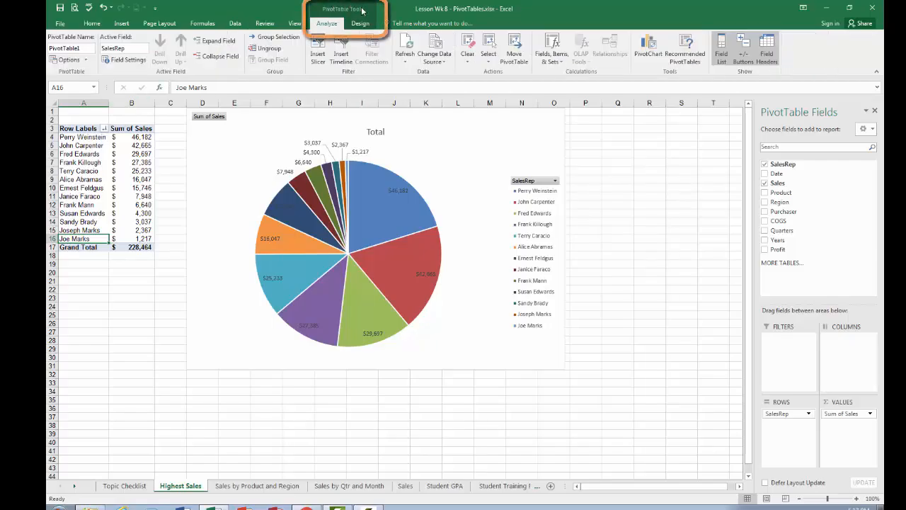
{"action": "left_click", "coordinate": [407, 43]}
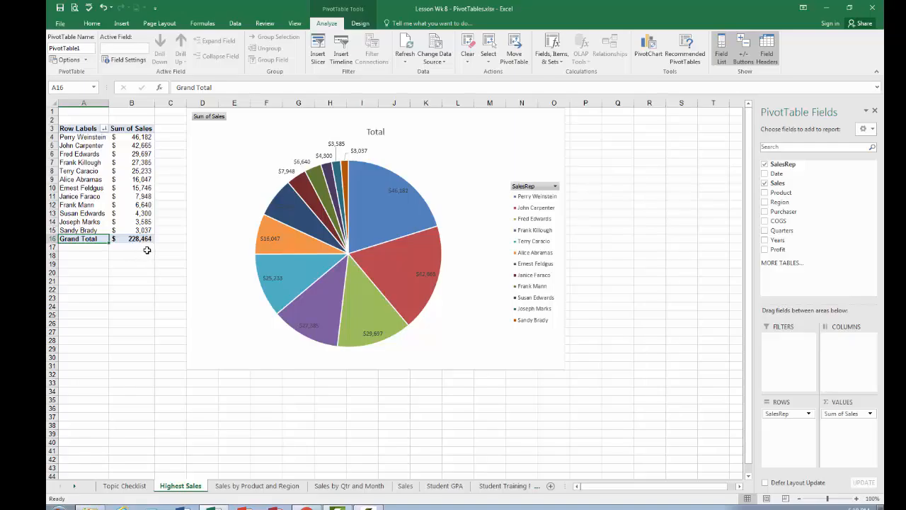
Filter the pie chart's SalesRep field to exclude the rep with the smallest sales.
{"action": "left_click", "coordinate": [556, 188]}
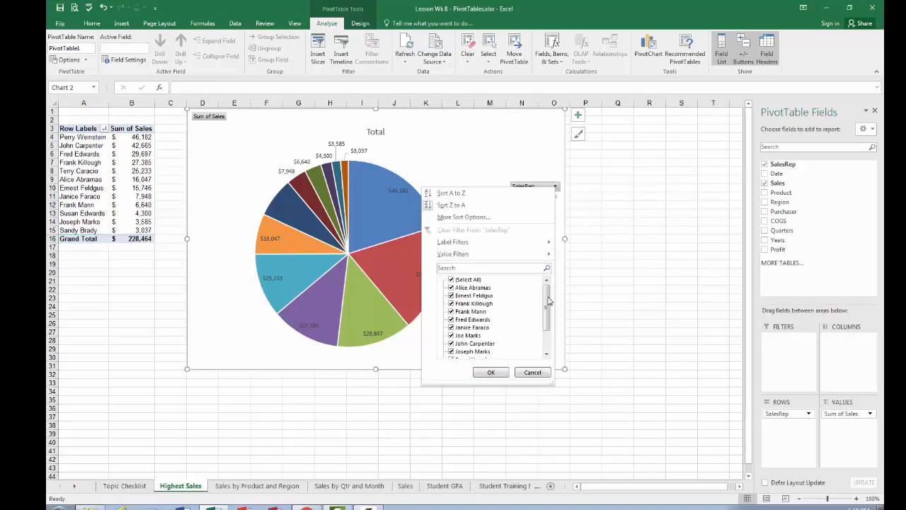
{"action": "scroll", "coordinate": [516, 343], "scroll_direction": "down", "scroll_amount": 2}
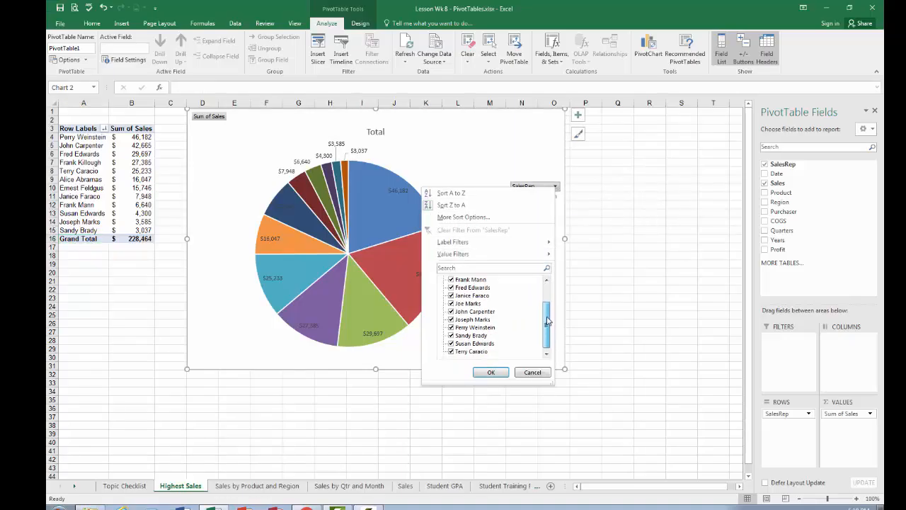
{"action": "left_click", "coordinate": [451, 335]}
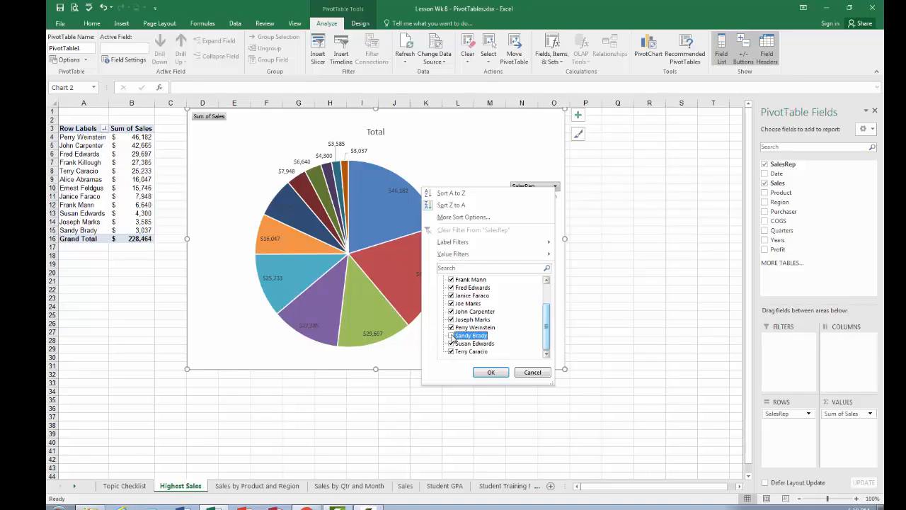
{"action": "left_click", "coordinate": [490, 372]}
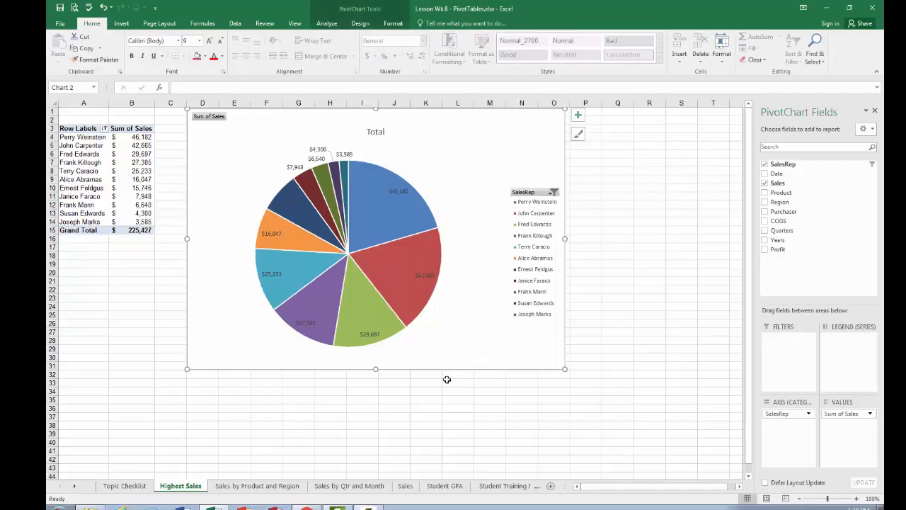